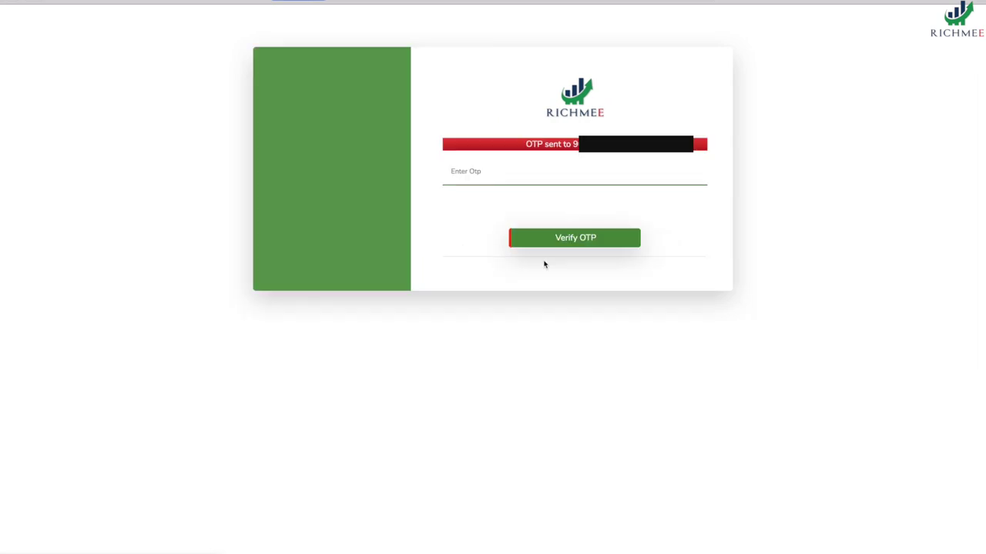
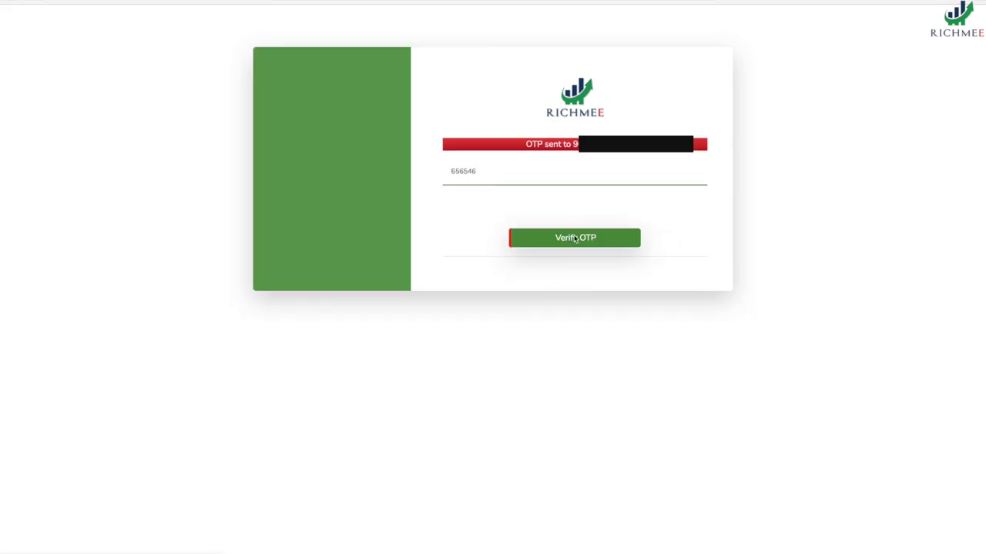
Enter the received OTP, verify it, and save a new account password.
left_click(574, 240)
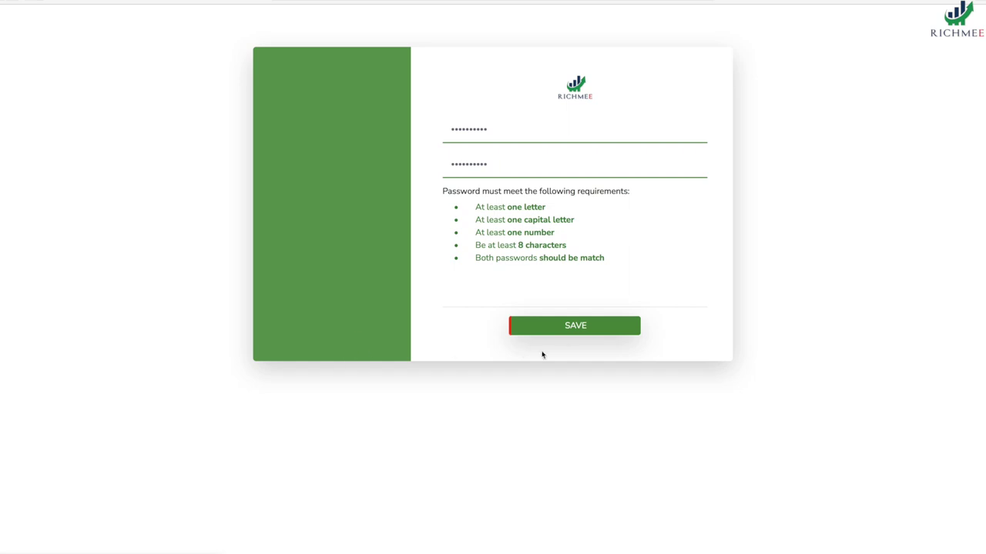
left_click(573, 325)
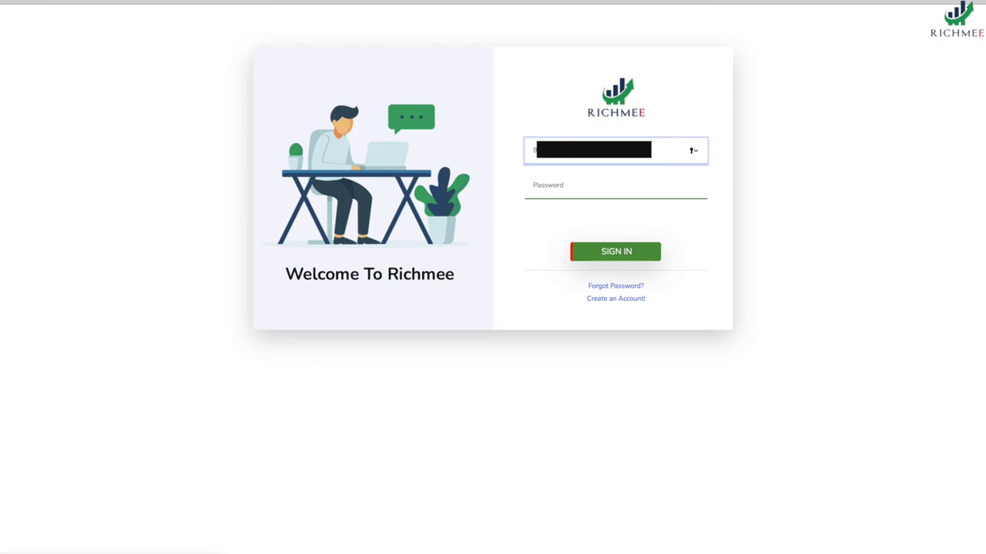
Sign in with the account password and go to the investor dashboard.
left_click(586, 194)
type("••••••")
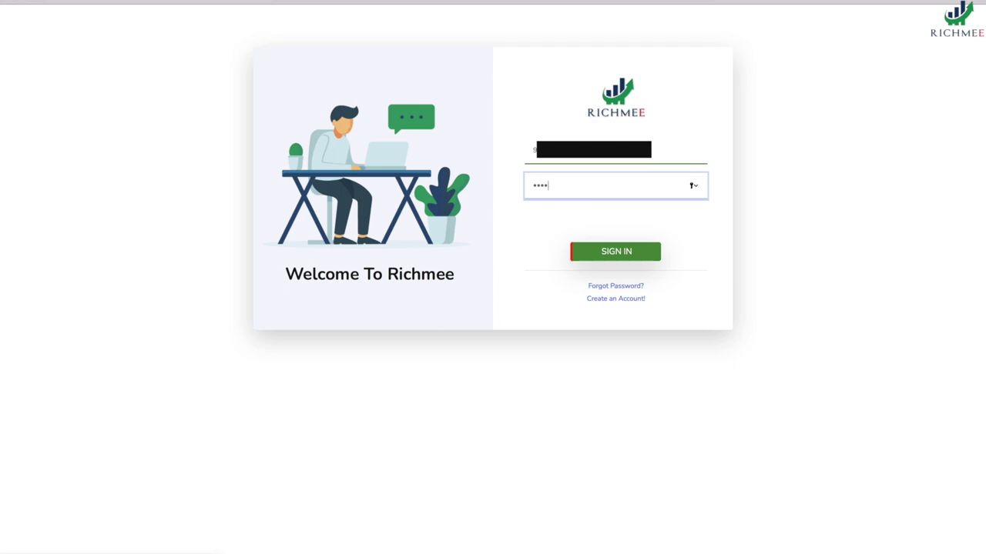
type("•••")
left_click(616, 251)
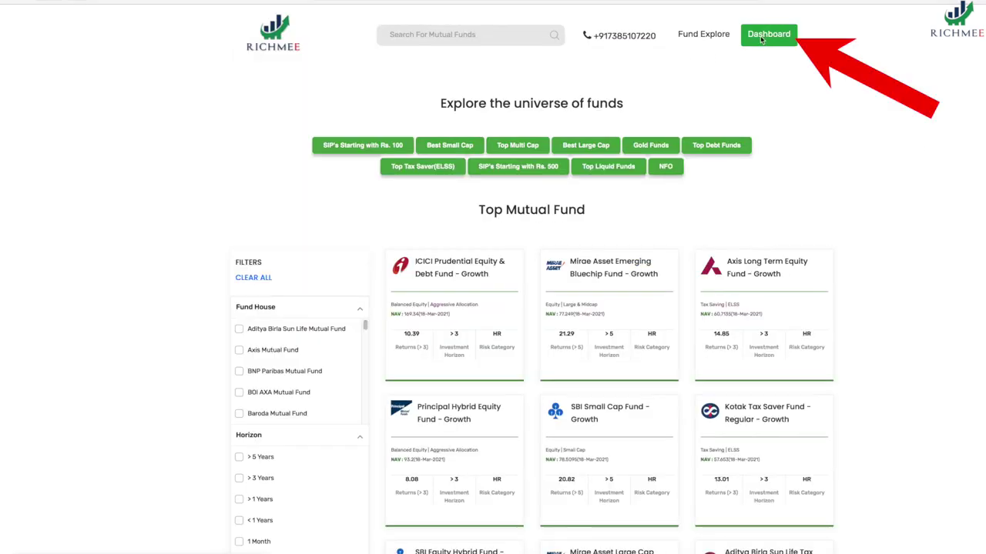
left_click(766, 38)
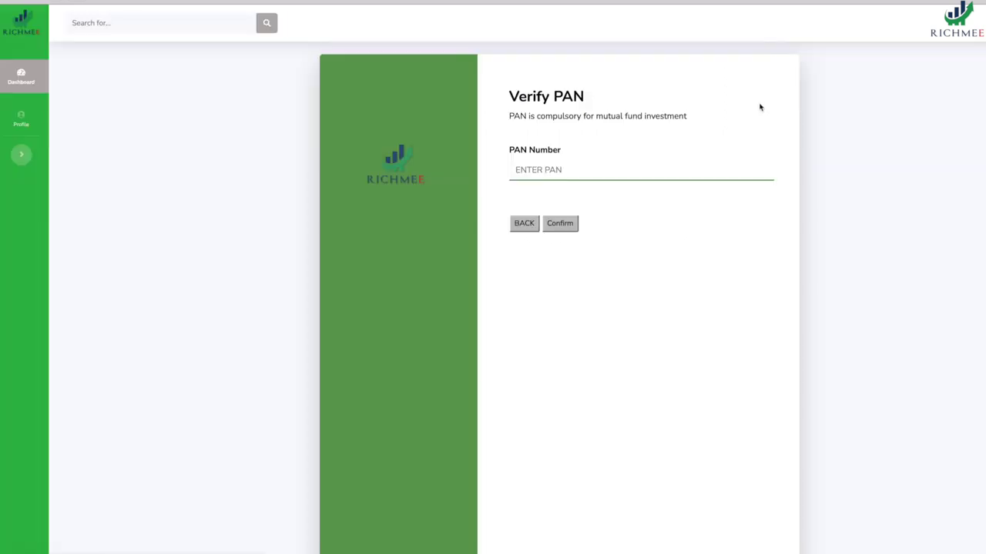
Enter the PAN number and confirm the investor name, date of birth, gender and country.
left_click(576, 171)
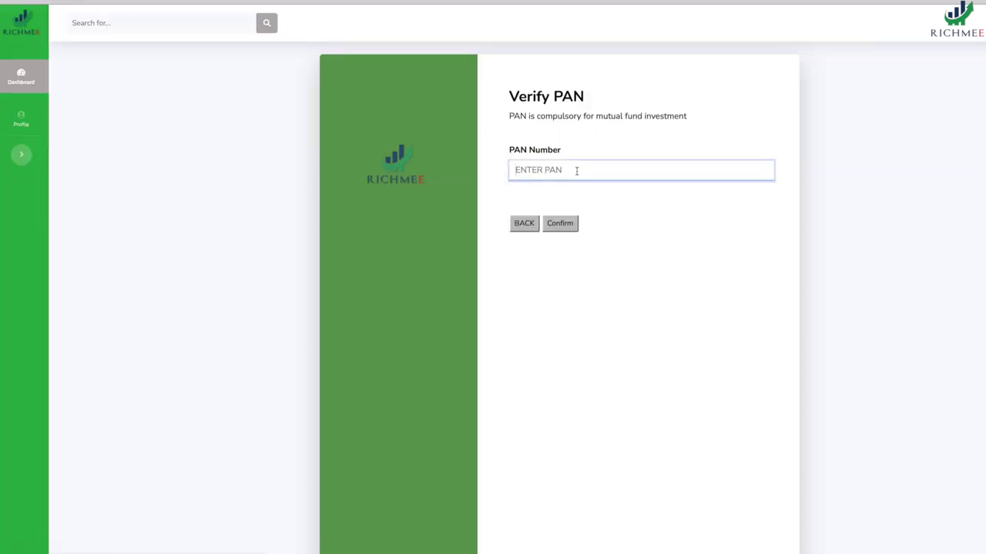
key("ctrl+v")
left_click(560, 223)
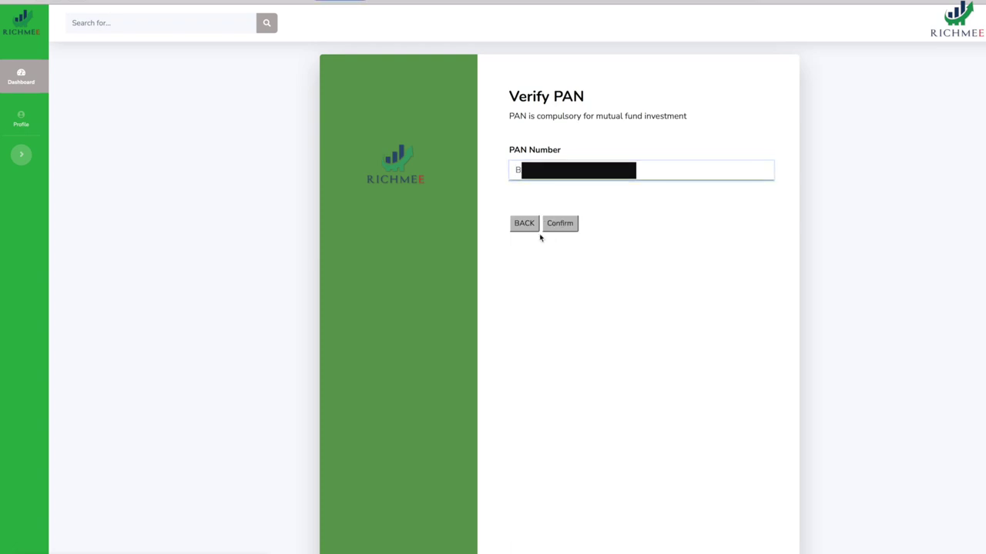
left_click(569, 319)
left_click(568, 322)
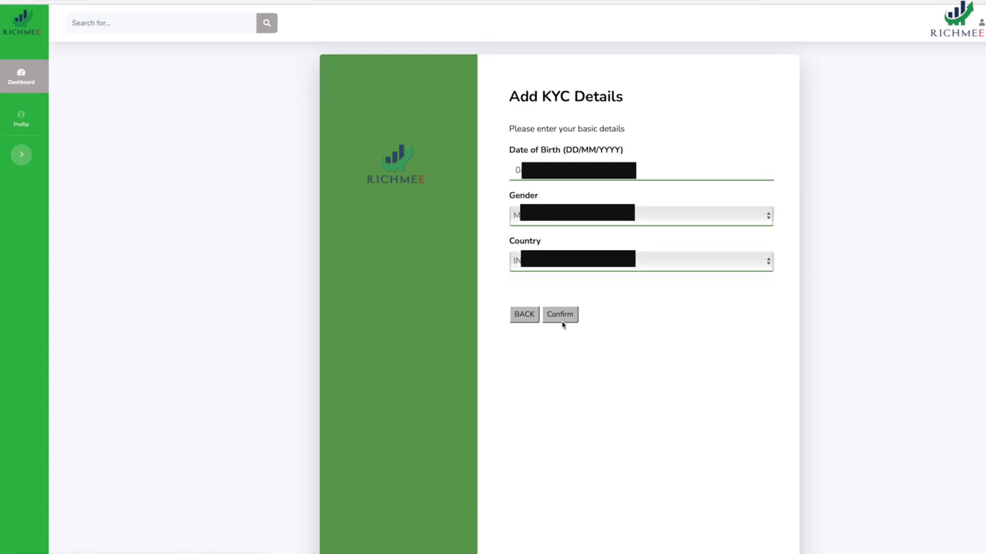
left_click(563, 315)
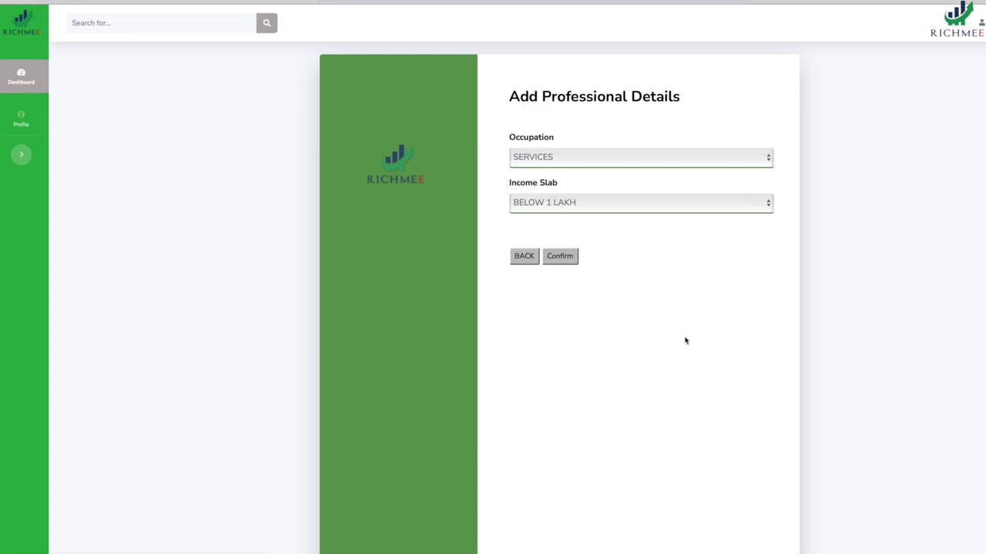
Set occupation to BUSINESS, keep income slab BELOW 1 LAKH, and confirm professional details.
left_click(594, 160)
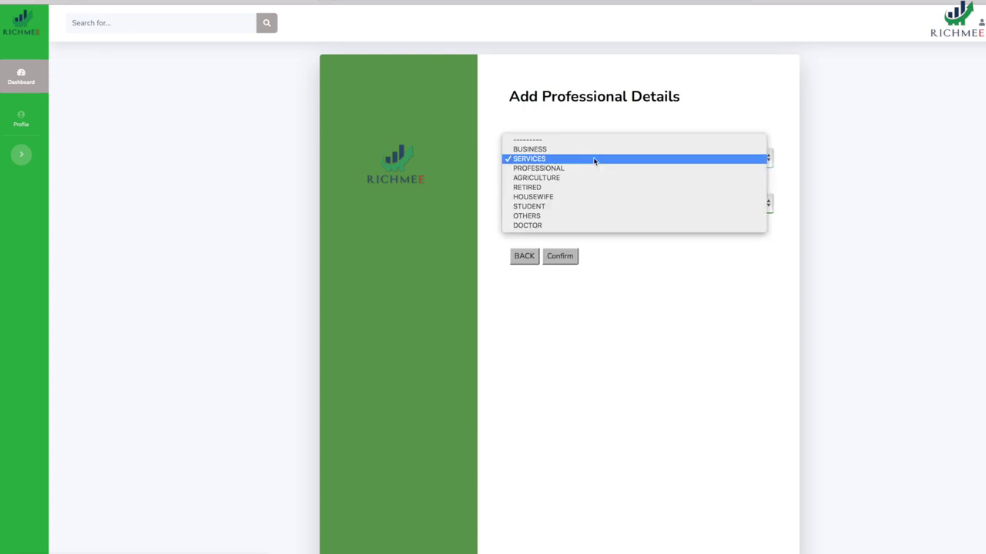
left_click(594, 150)
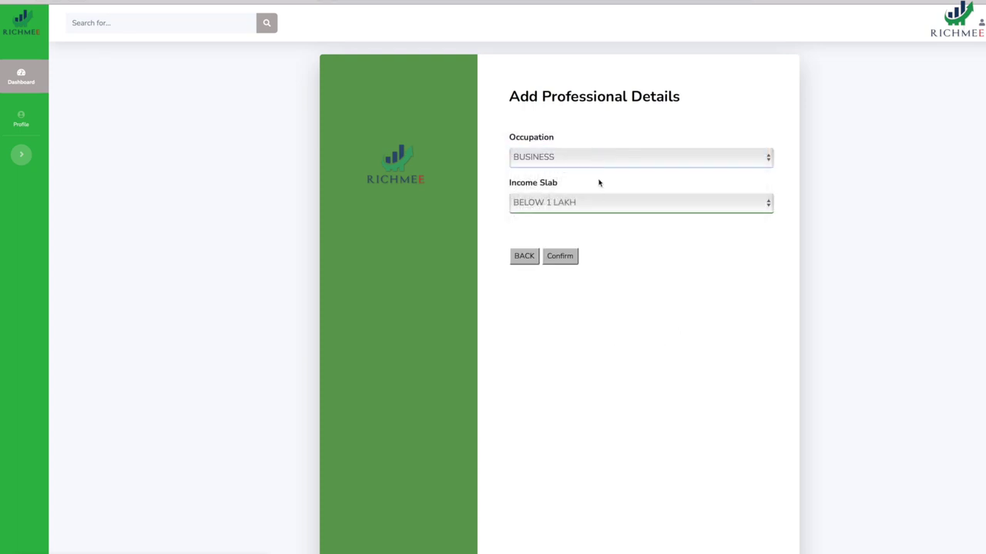
left_click(598, 202)
left_click(598, 204)
left_click(560, 260)
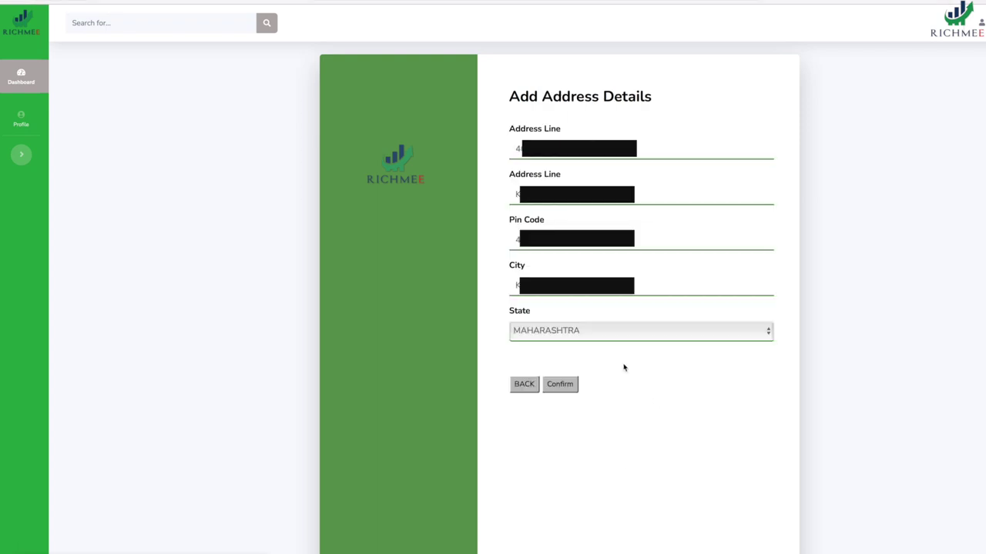
Confirm the address, attach the Desktop cheque screenshot, and submit the savings bank details.
left_click(566, 389)
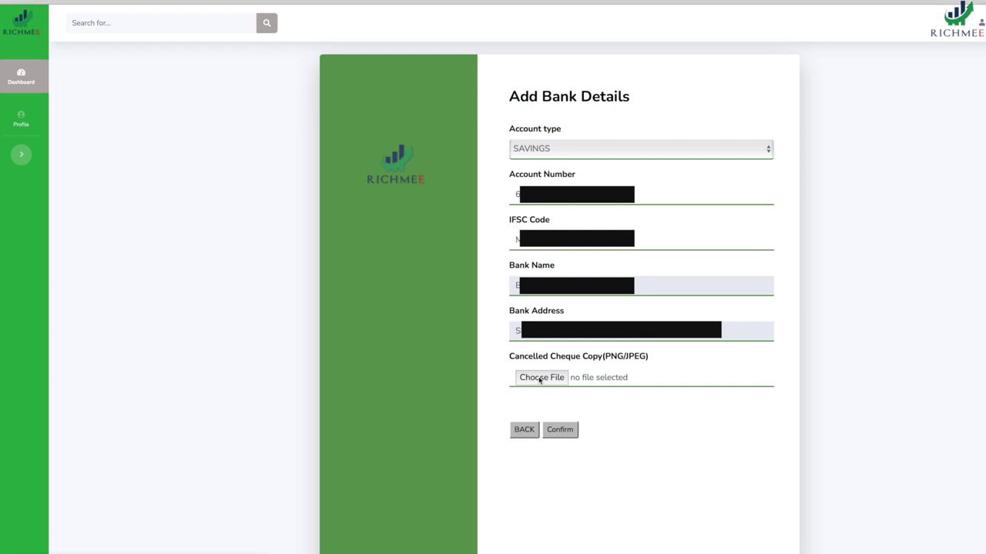
left_click(541, 377)
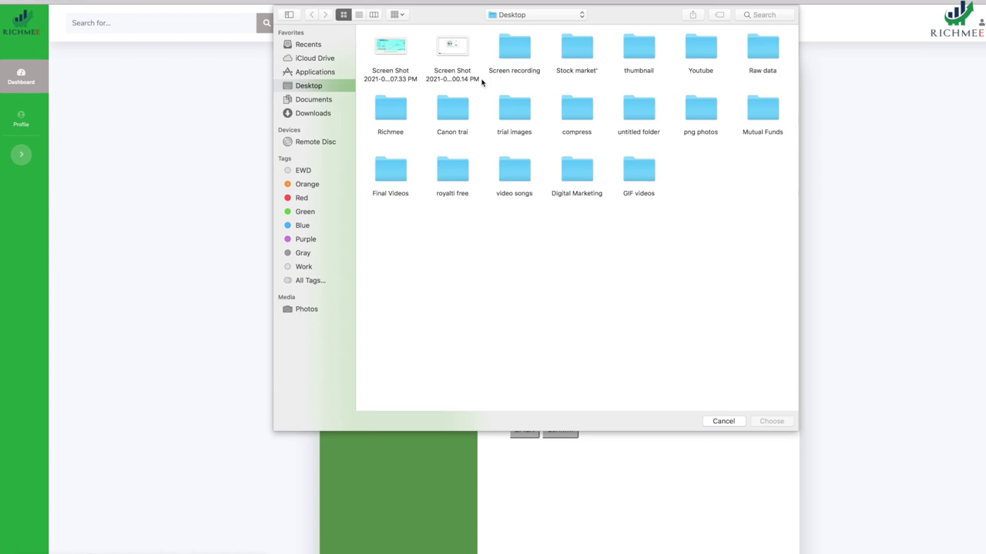
double_click(389, 48)
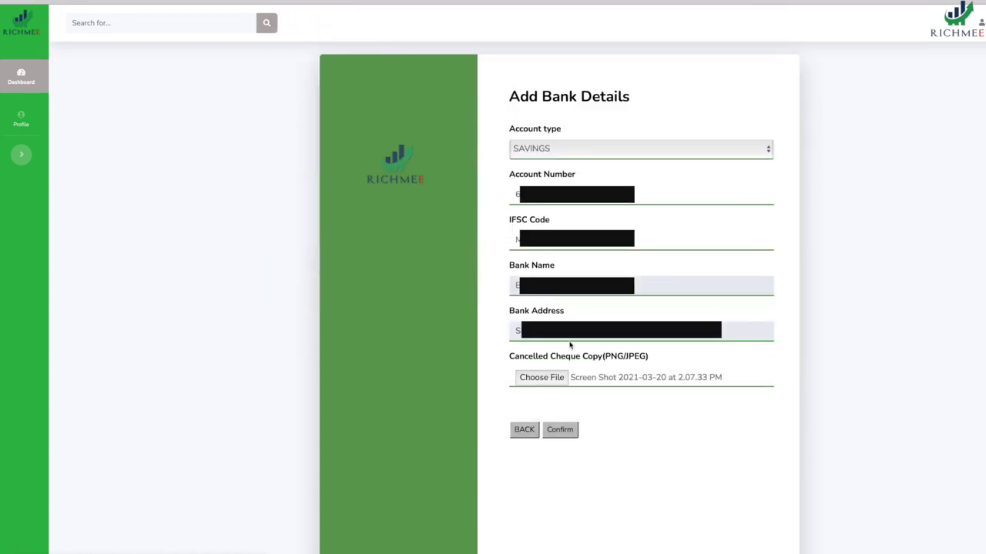
left_click(574, 431)
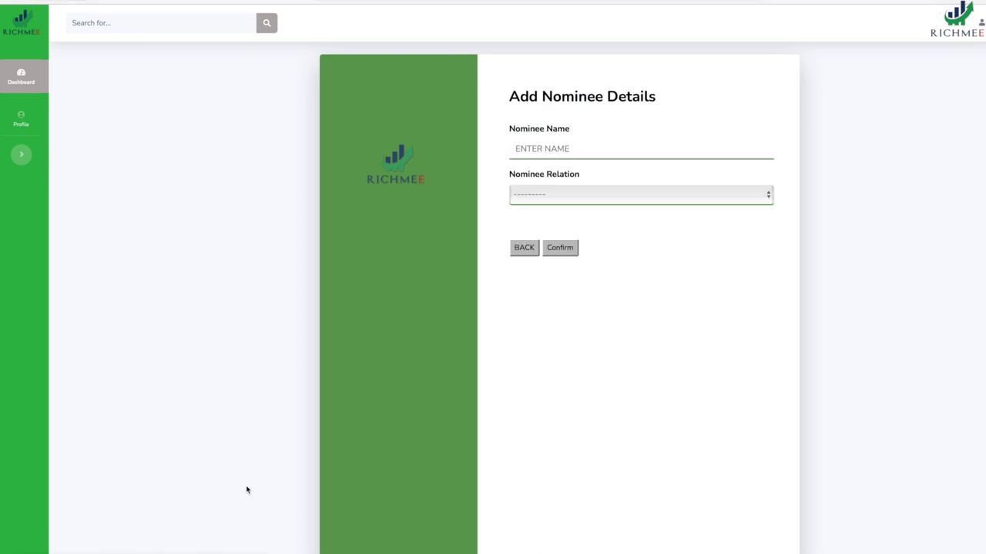
Add a nominee with relation BROTHER, attach Signature.png as the signature, and finish sign-up.
left_click(570, 151)
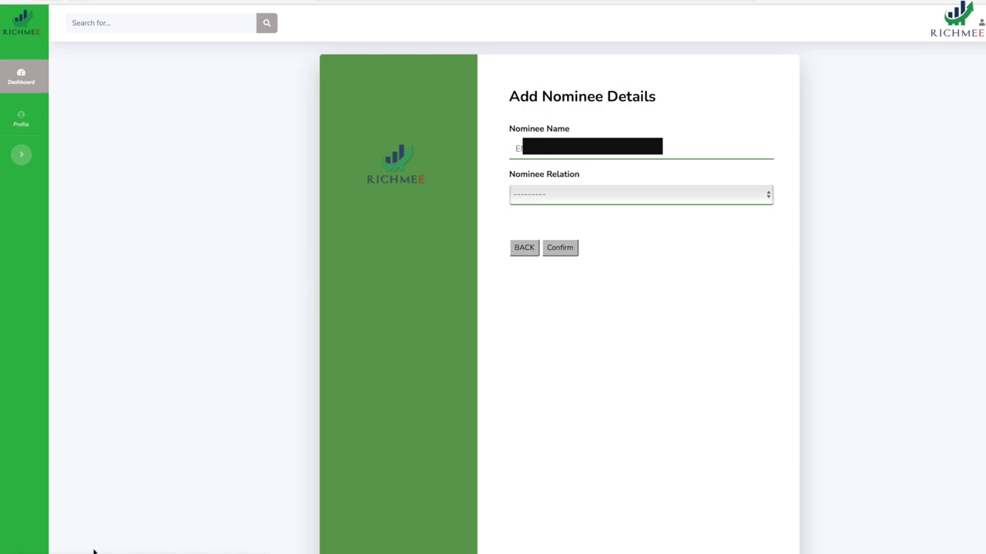
left_click(577, 280)
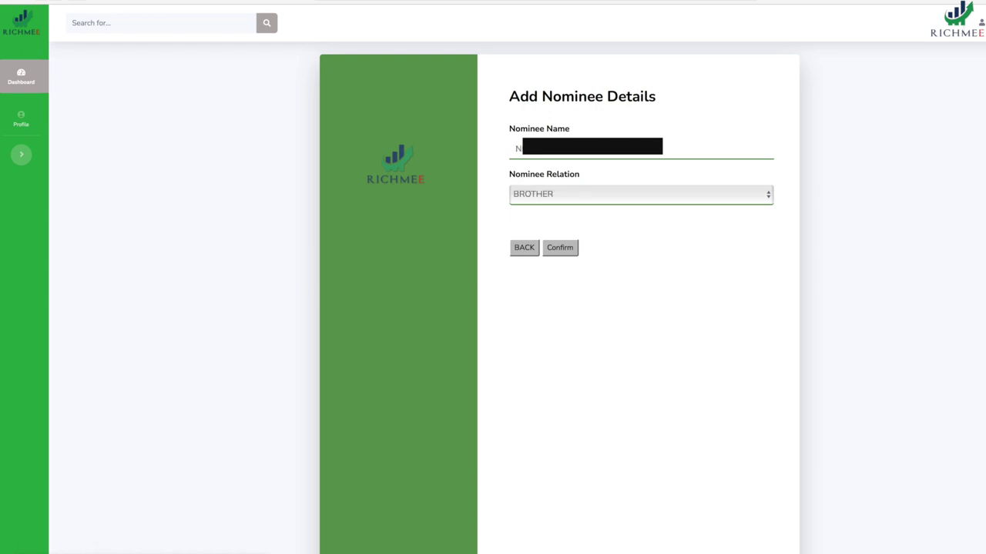
left_click(566, 252)
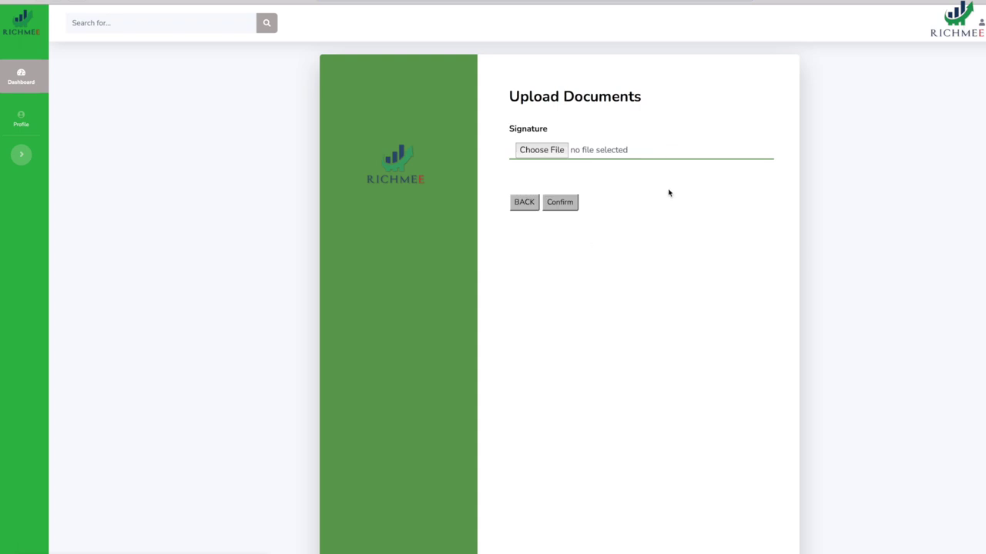
key("Return")
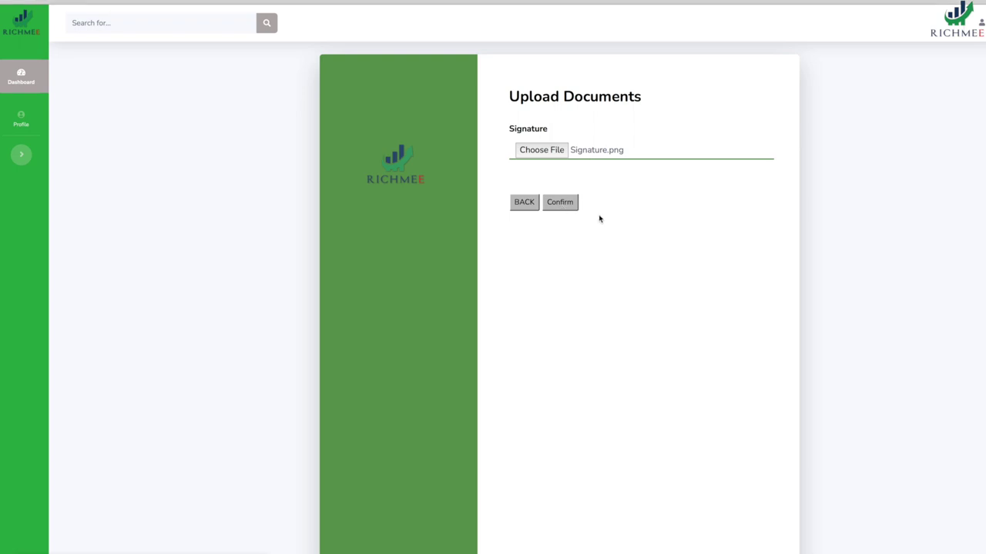
left_click(568, 203)
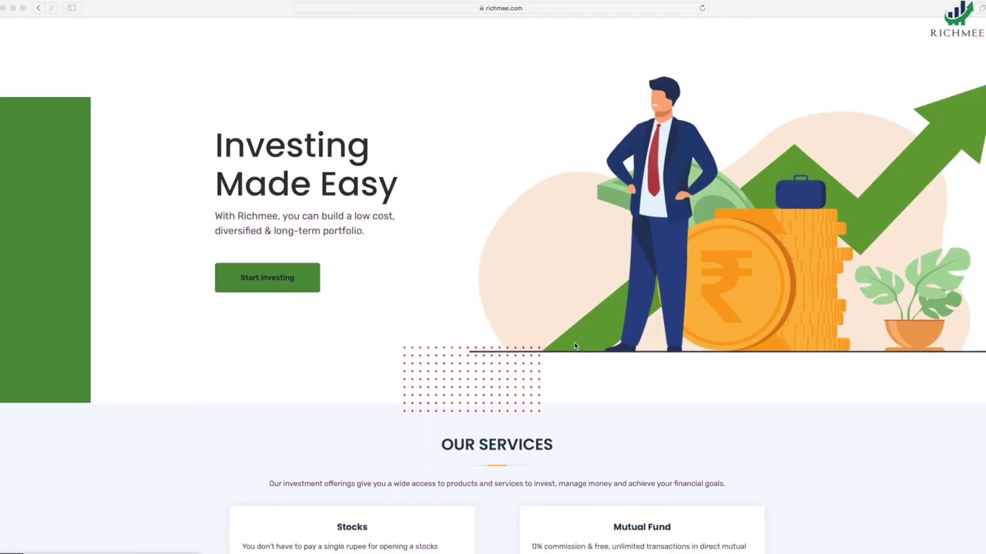
Scroll down to Our Services and choose Explore Now on the Mutual Fund card.
scroll(574, 345, "down", 5)
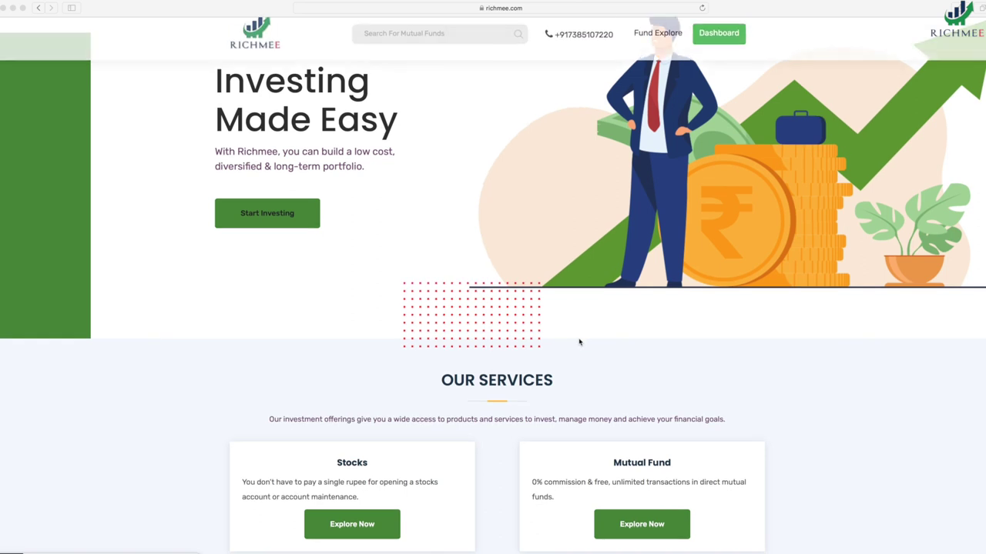
scroll(578, 342, "down", 3)
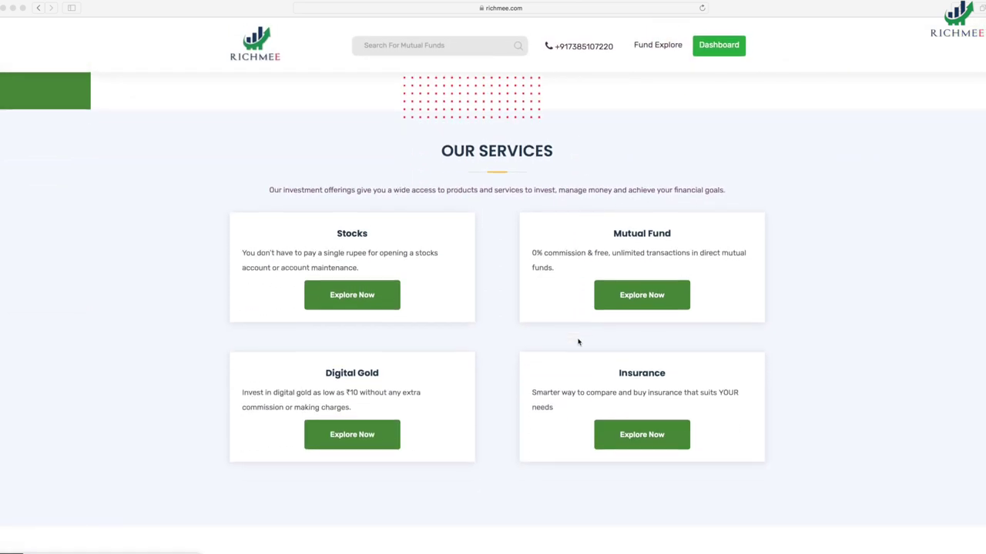
left_click(653, 297)
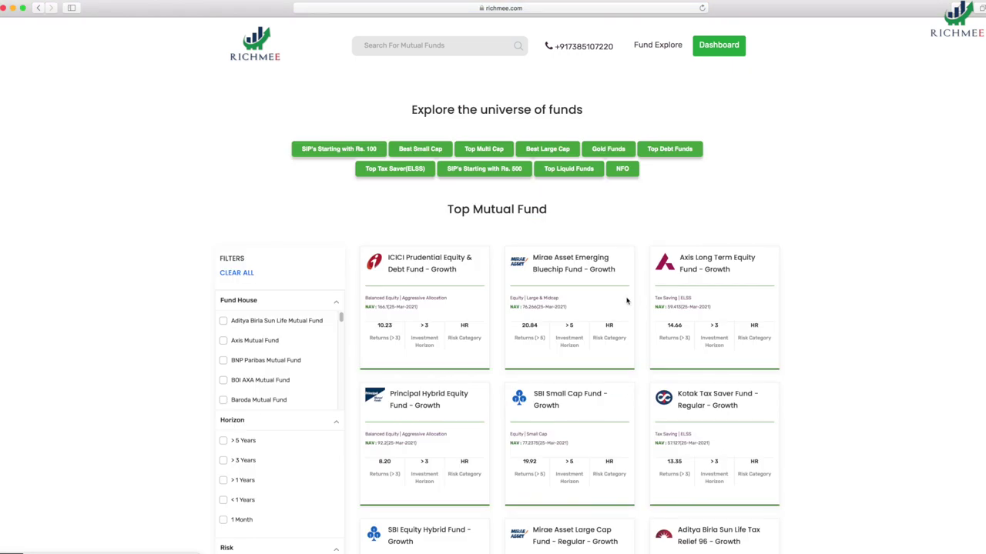
Search 'Icici Prudential Equity' and open ICICI Prudential Equity & Debt Fund - Growth.
left_click(398, 47)
type("Icici Prud")
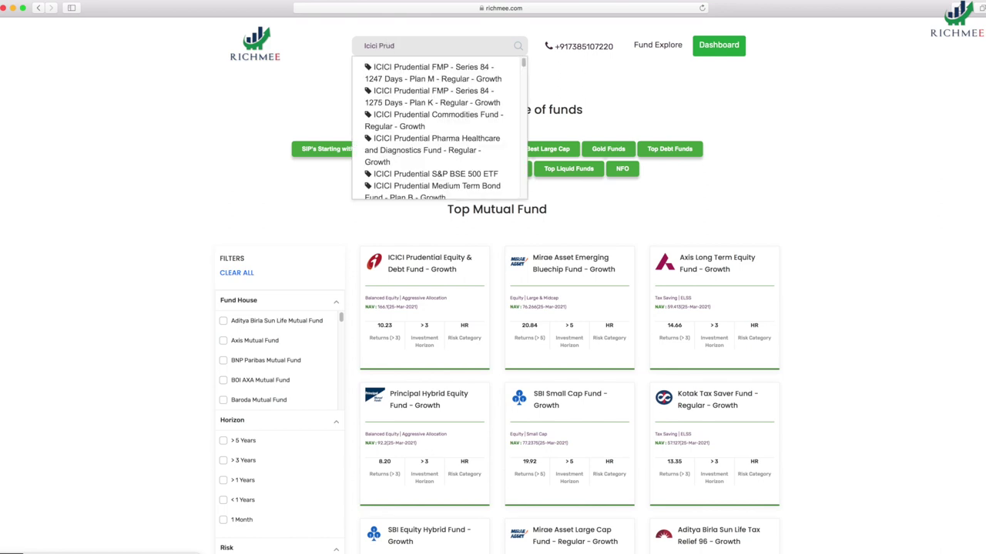
type("ential Equity")
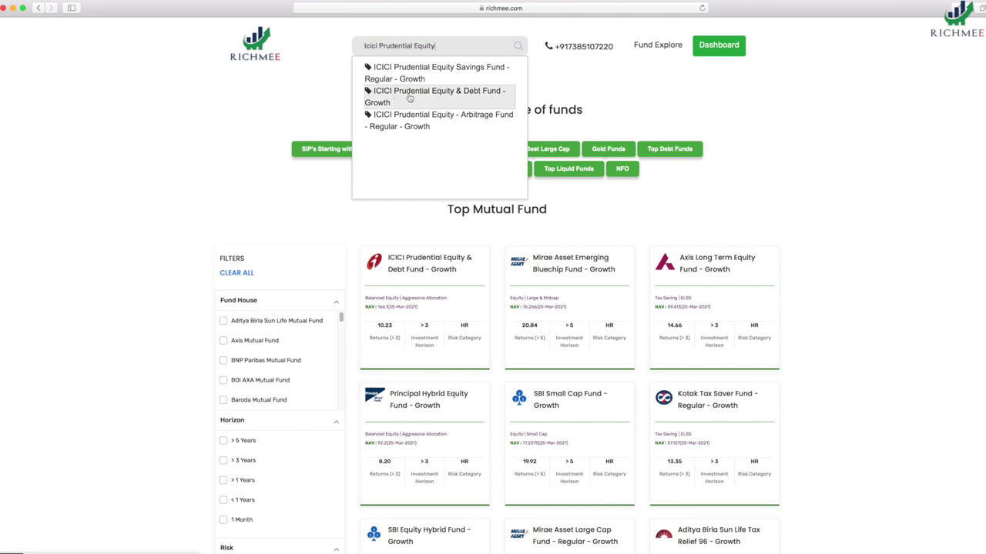
left_click(433, 102)
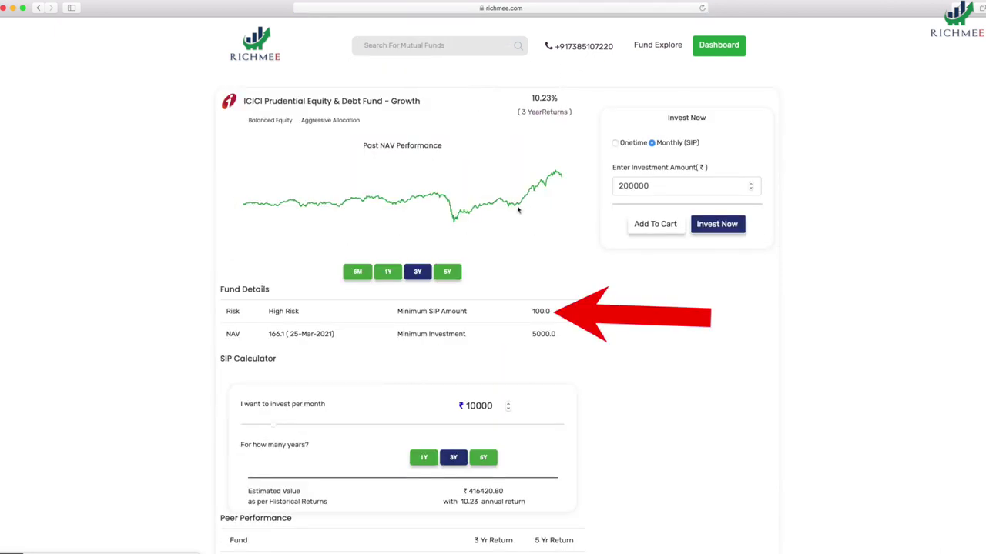
Set a ₹100 Monthly (SIP) investment amount and place the order with Invest Now.
double_click(671, 180)
type("100")
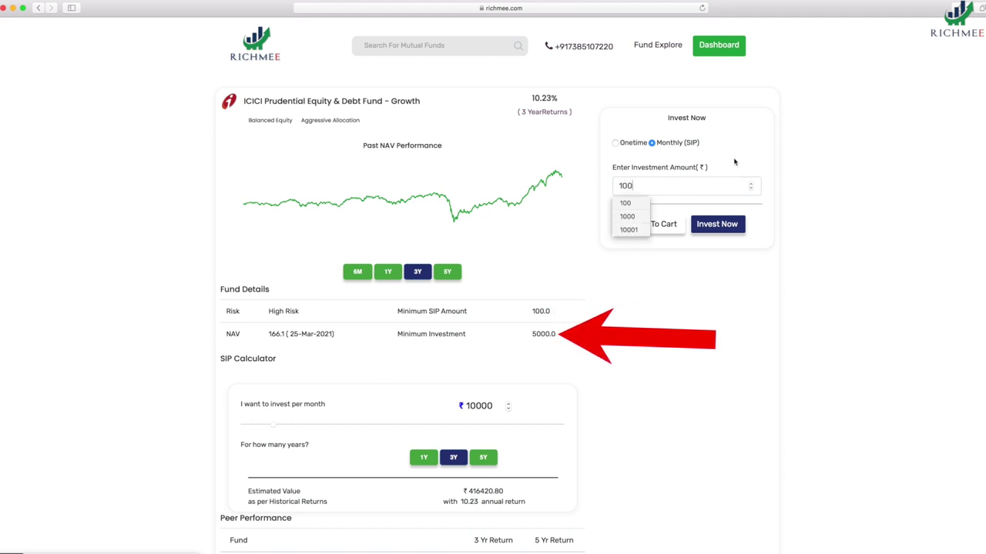
left_click(734, 160)
left_click(615, 144)
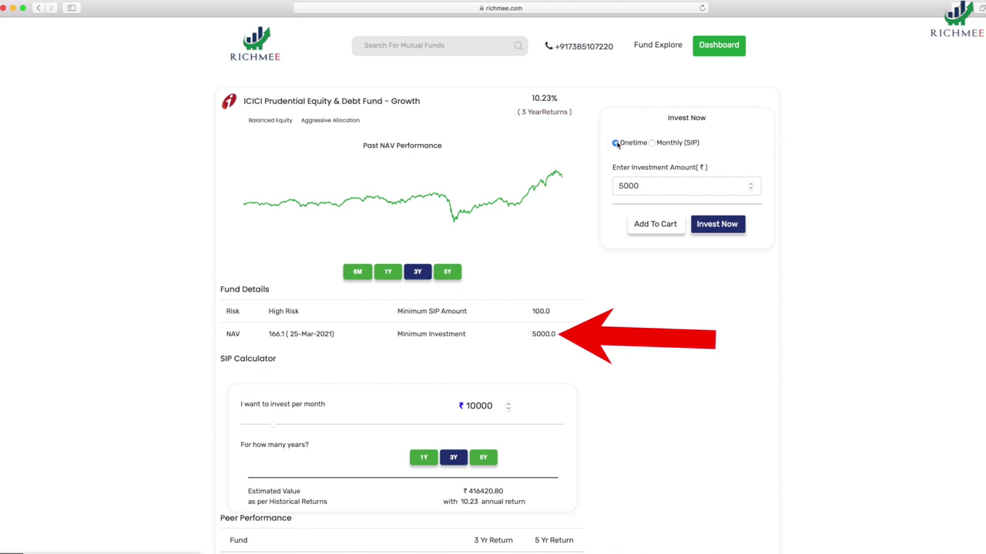
left_click(654, 145)
double_click(657, 188)
type("100")
left_click(710, 204)
left_click(721, 228)
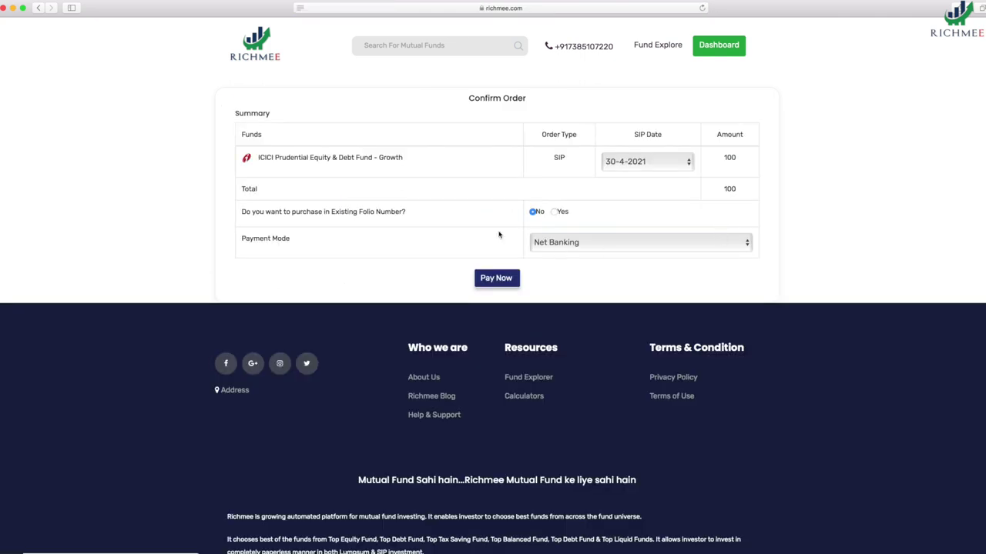
Set the SIP date to 15-5-2021.
left_click(692, 163)
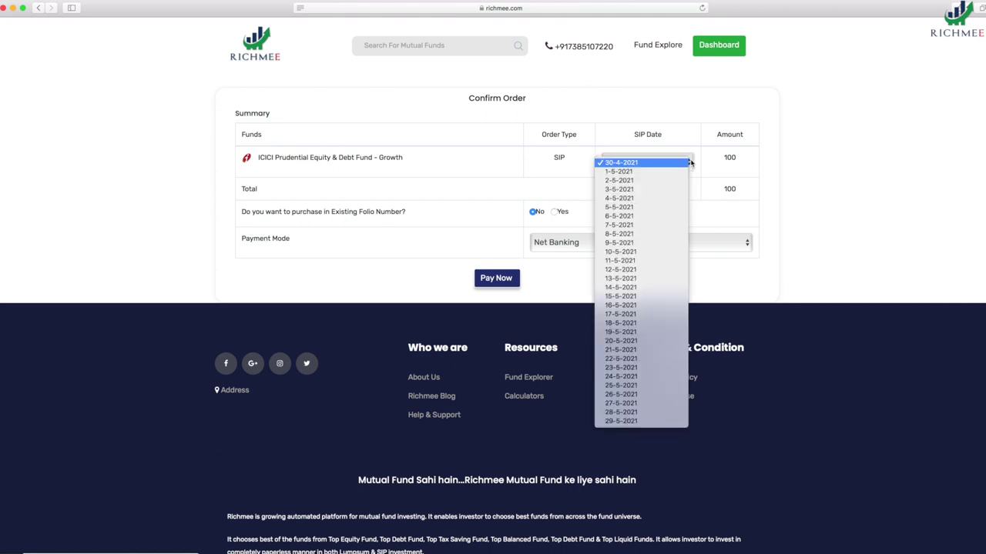
left_click(661, 198)
left_click(650, 161)
left_click(648, 205)
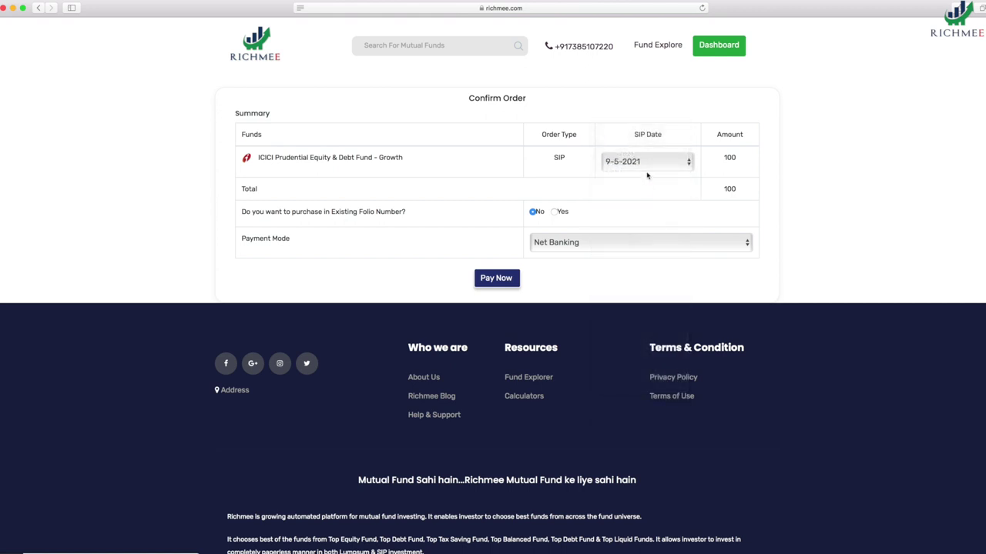
left_click(650, 163)
left_click(652, 217)
Choose UPI as the payment mode, enter the UPI ID, and submit the order.
left_click(613, 242)
left_click(614, 253)
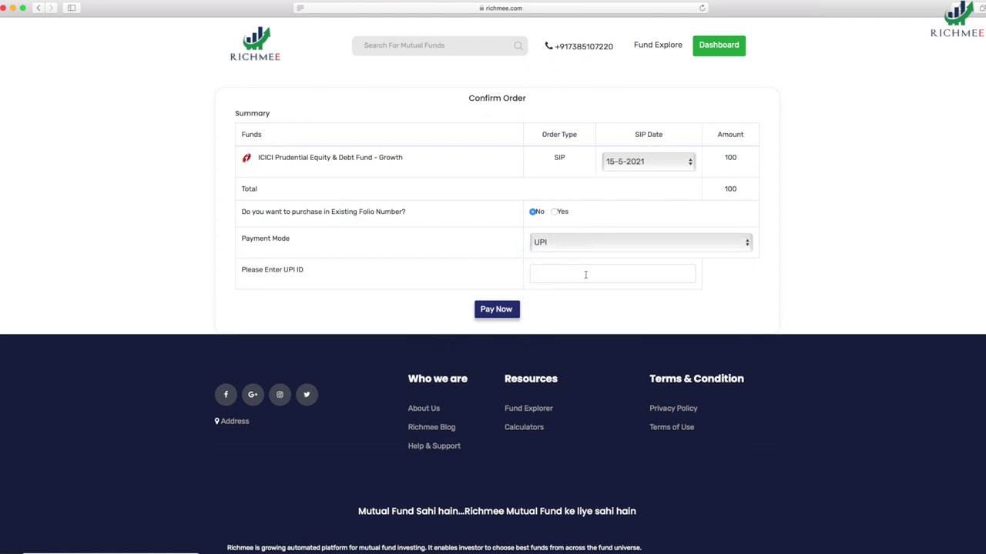
left_click(584, 275)
type("9999999999@ybl")
left_click(509, 308)
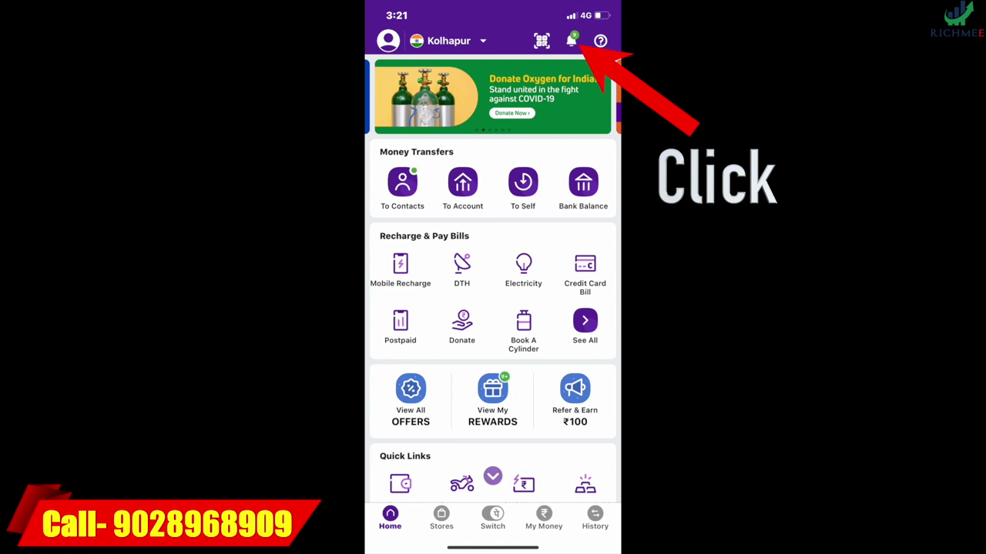
Open PhonePe notifications and the ₹100 IndianClearingCorporation payment request.
left_click(571, 40)
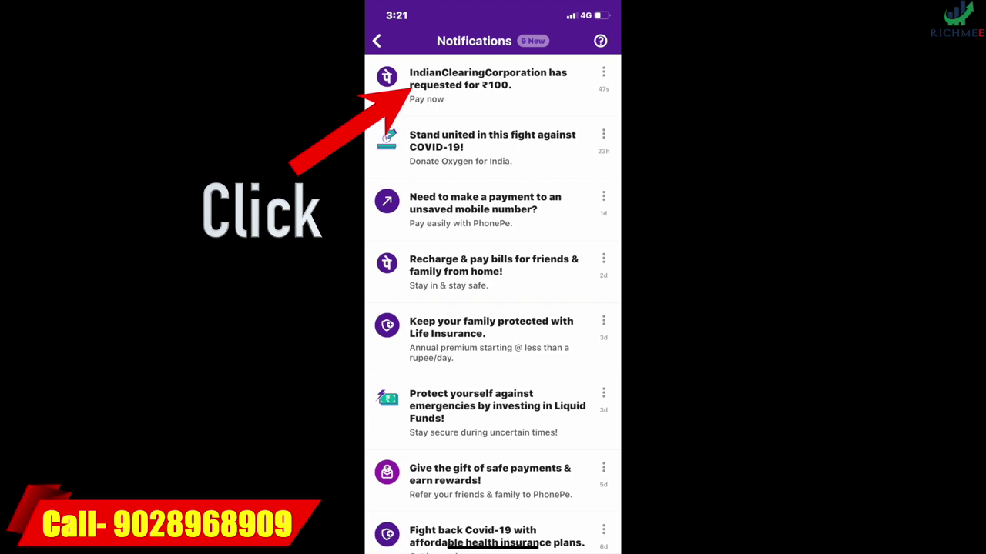
left_click(477, 85)
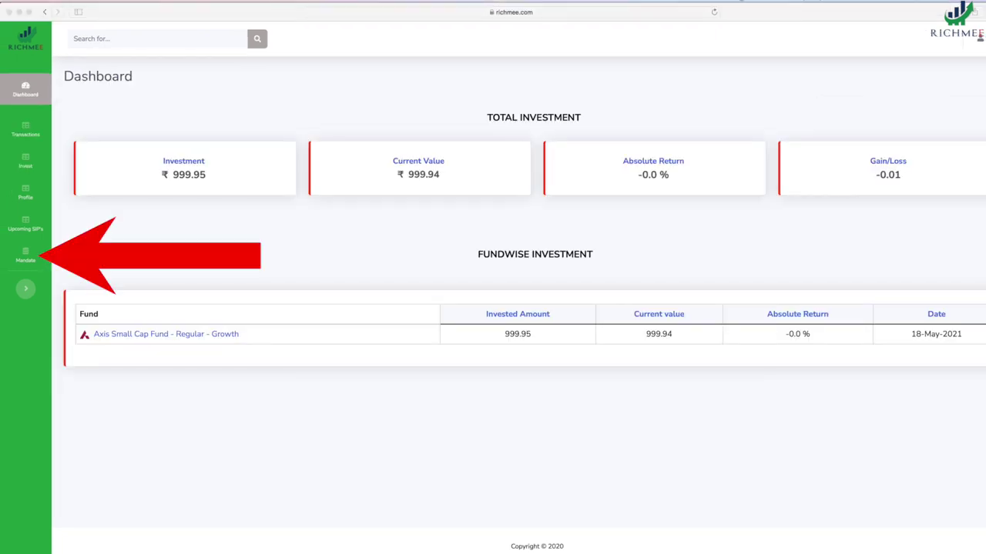
Open and reload the e-Mandate list, then approve the pending e-mandate.
left_click(30, 265)
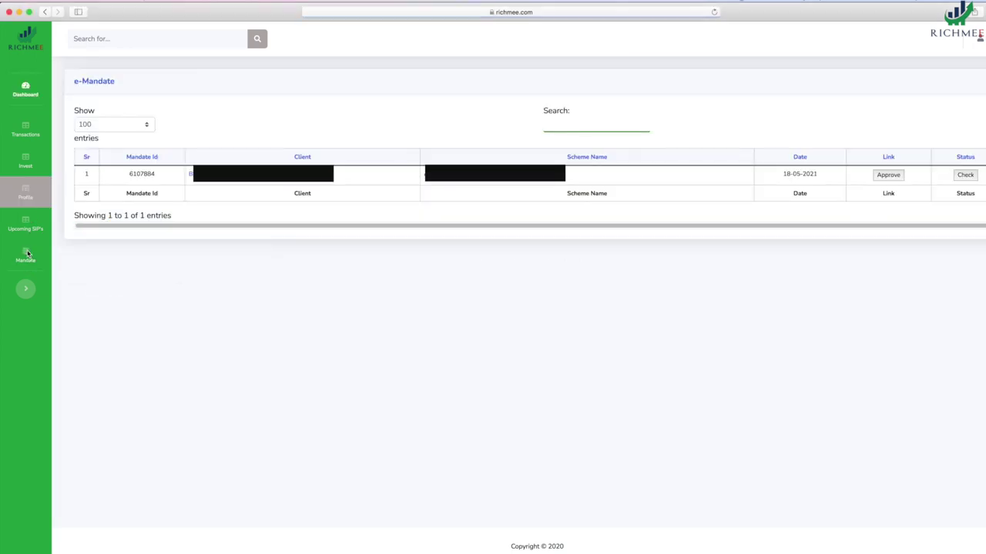
left_click_drag(929, 128, 919, 160)
left_click(924, 110)
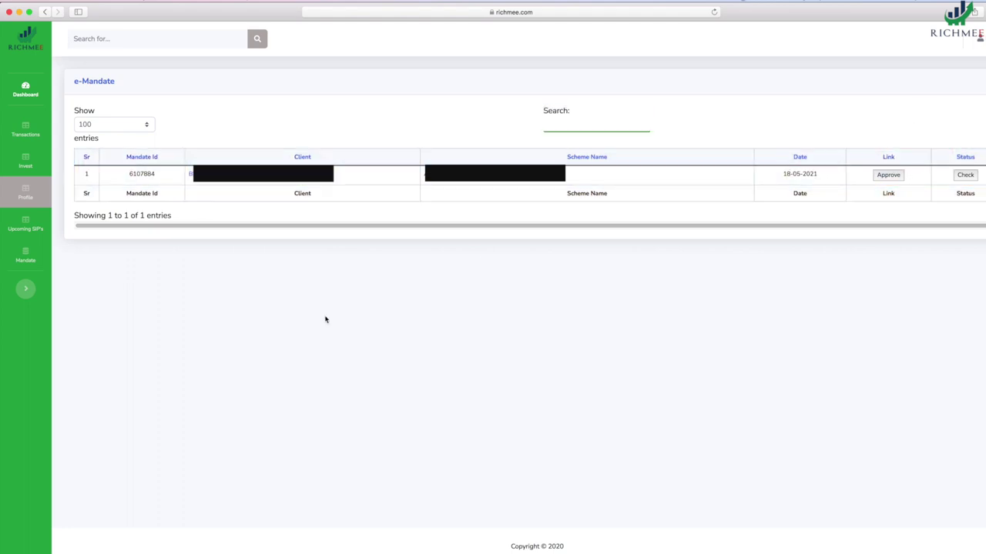
left_click(25, 259)
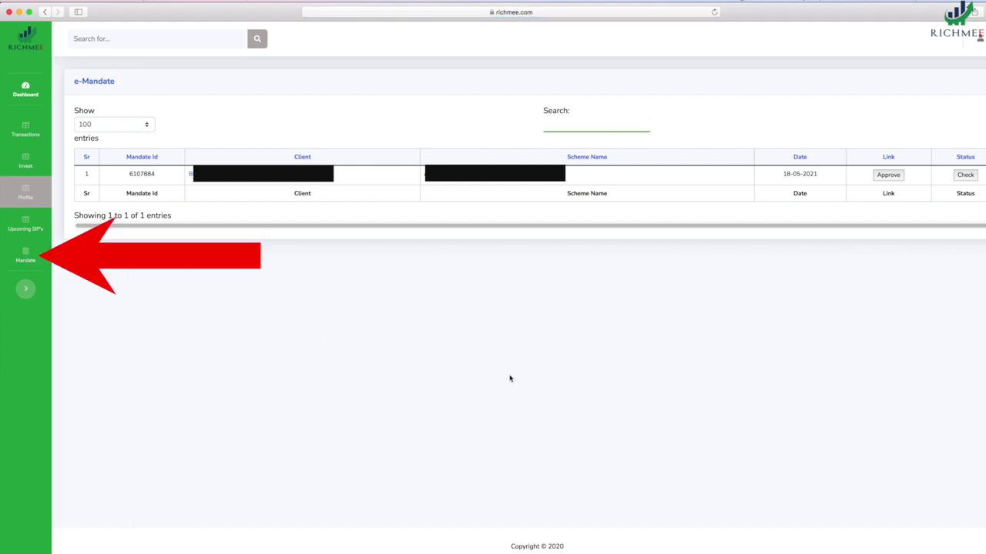
left_click(890, 176)
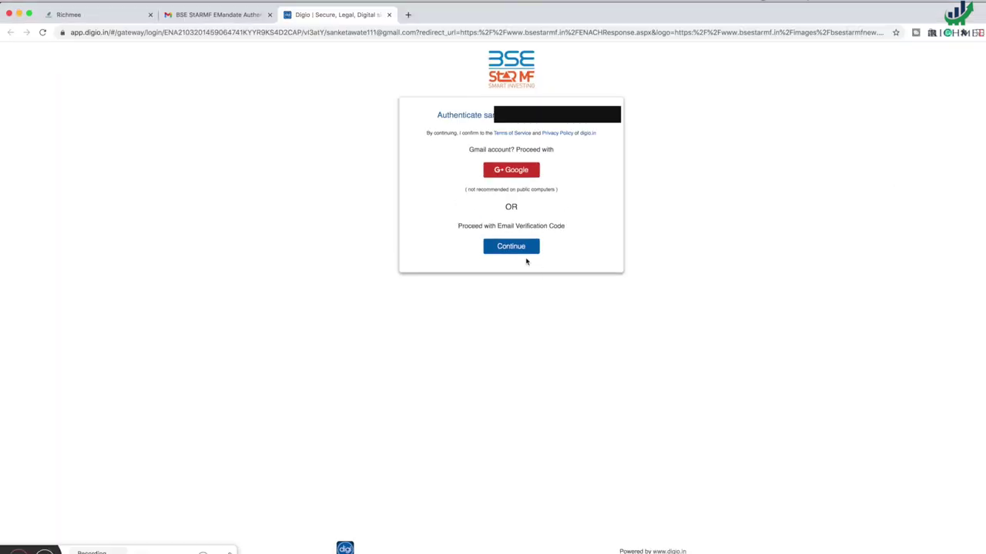
Choose email-code verification, copy the security code from Gmail, paste it in Digio, and submit.
left_click(518, 256)
left_click(511, 156)
left_click(254, 18)
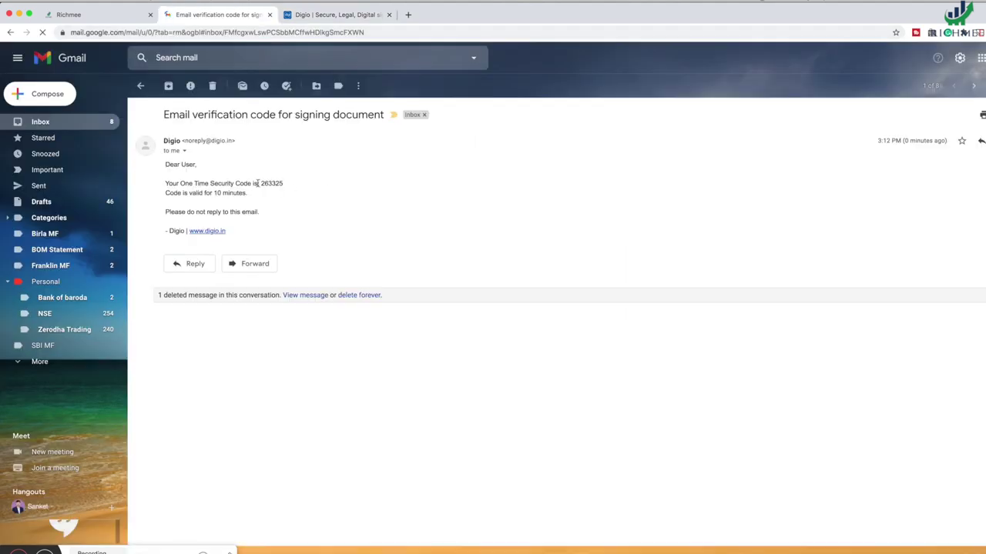
double_click(268, 183)
double_click(286, 184)
key("super+c")
left_click(327, 15)
key("super+v")
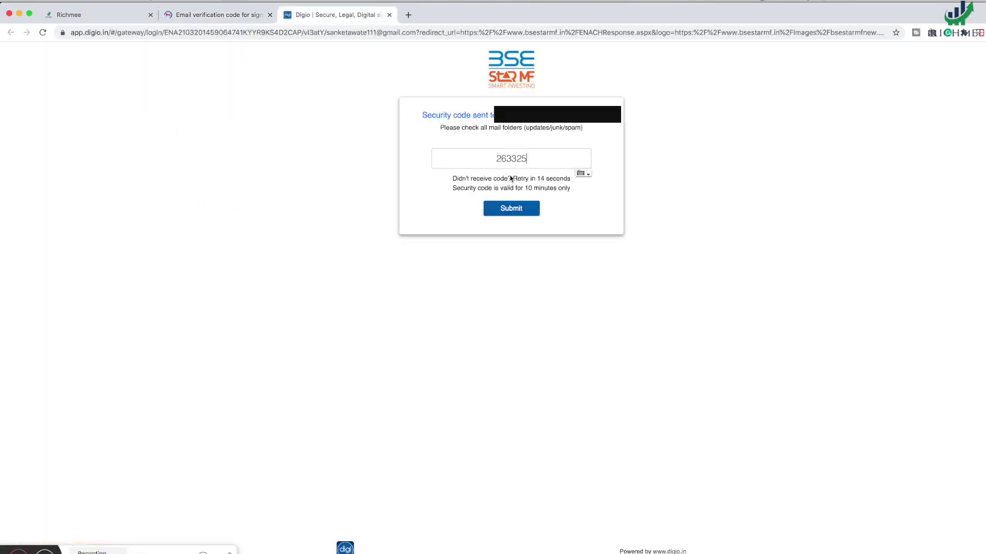
left_click(518, 212)
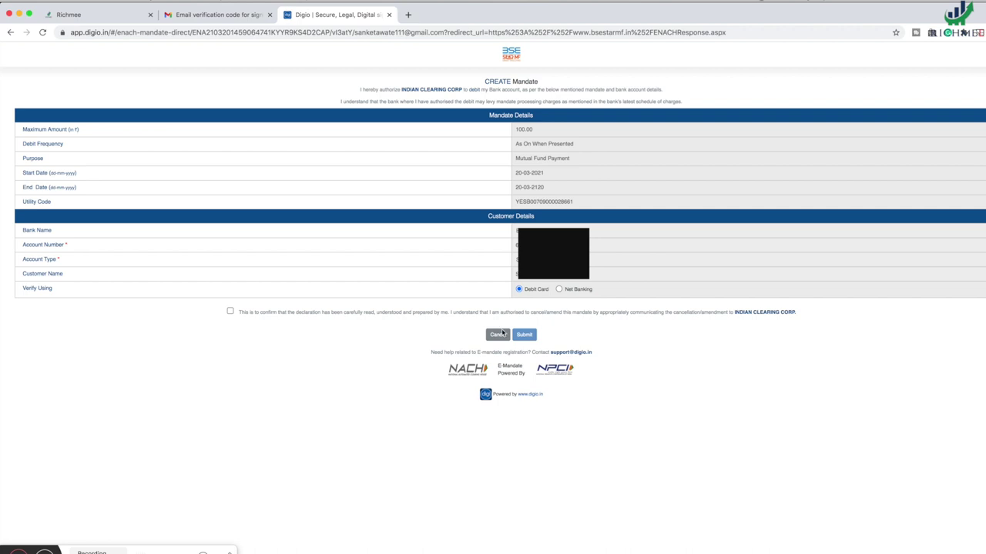
Accept the declaration, submit the ₹100 Mutual Fund Payment mandate, and enter the bank's OTP.
left_click(229, 311)
left_click(530, 336)
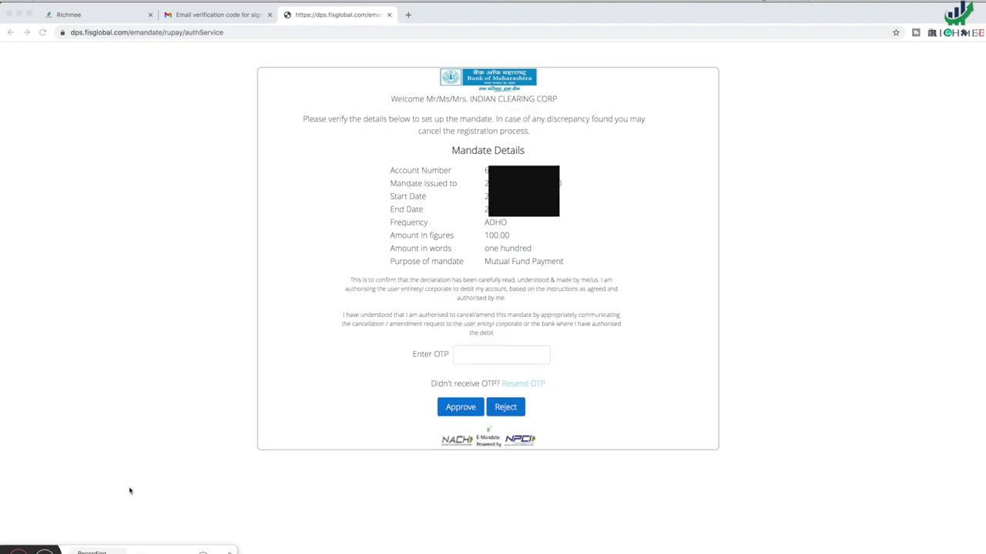
left_click(424, 202)
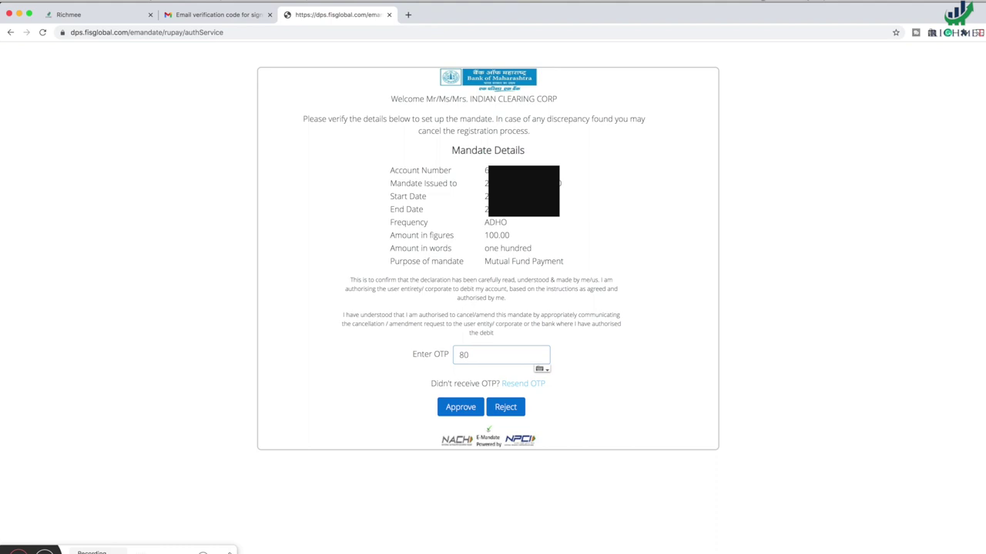
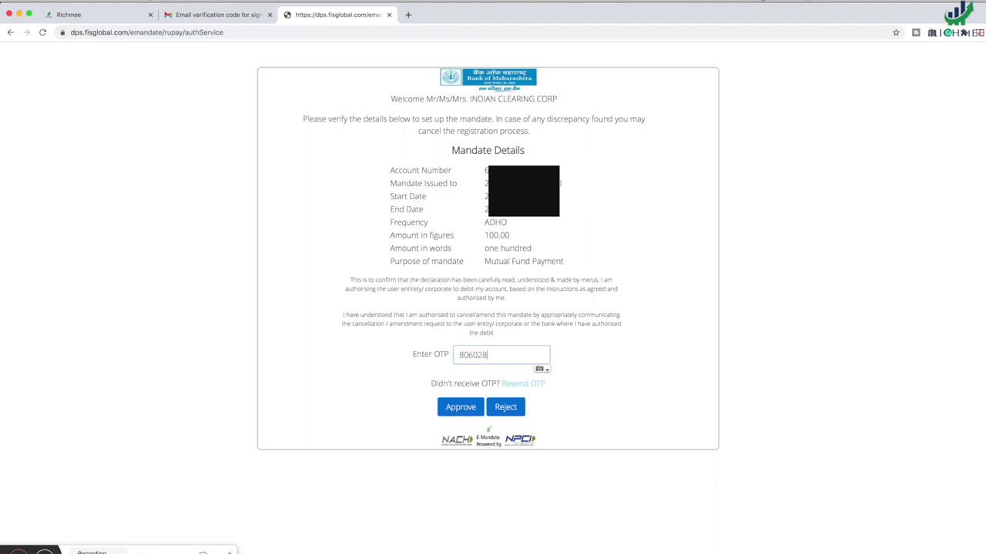